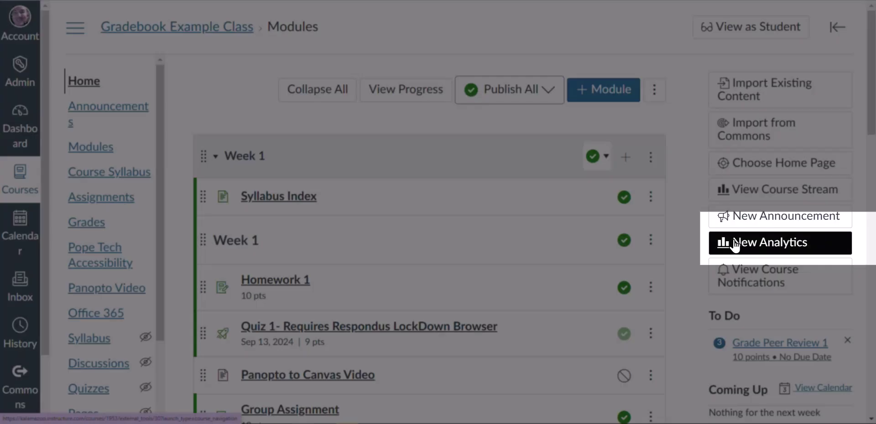
# - Open New Analytics for the Gradebook Example Class from the course sidebar
pyautogui.click(736, 243)
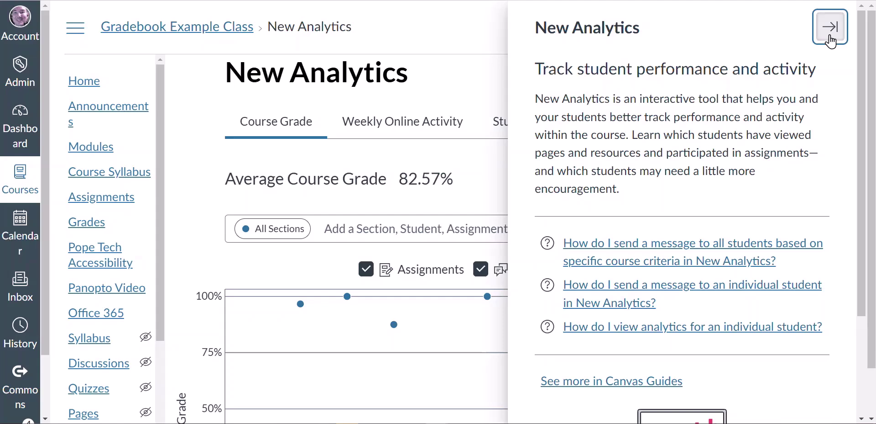
# - Collapse the New Analytics help tray to reveal the full 82.57% course grade chart
pyautogui.click(831, 36)
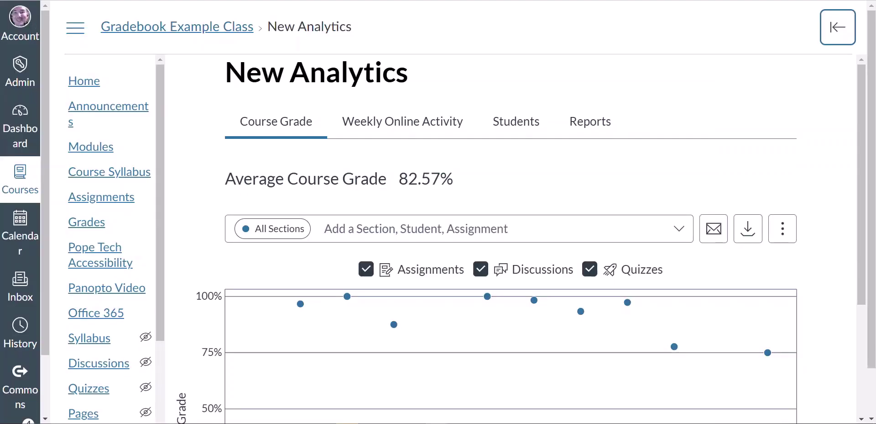
pyautogui.scroll(-1, 342, 111)
pyautogui.moveTo(397, 122); pyautogui.dragTo(465, 123)
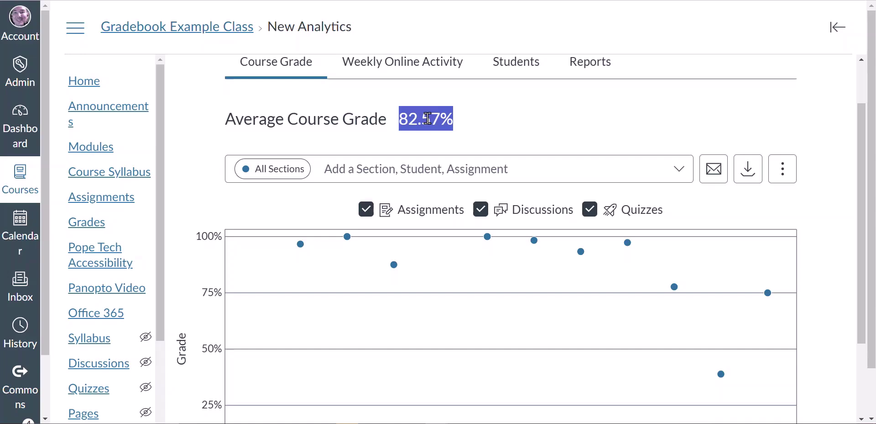
pyautogui.scroll(-1, 439, 153)
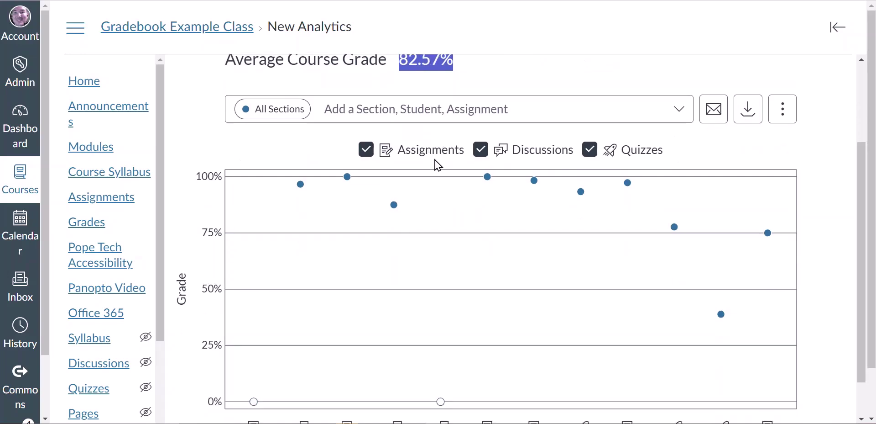
pyautogui.scroll(-1, 438, 165)
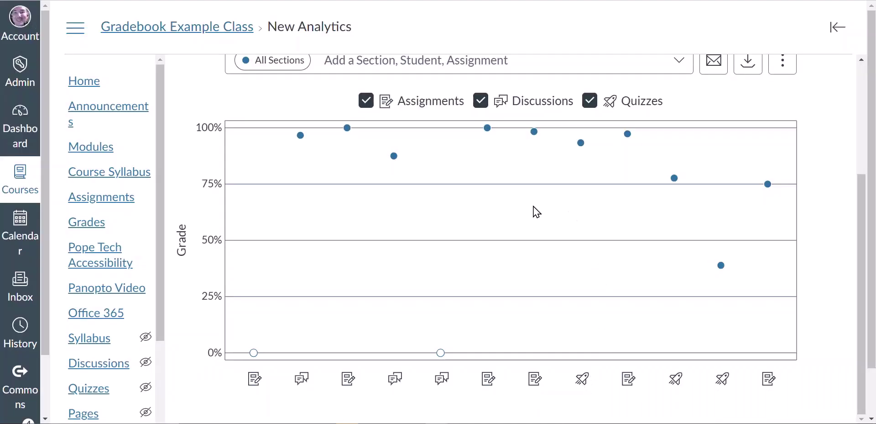
pyautogui.click(301, 140)
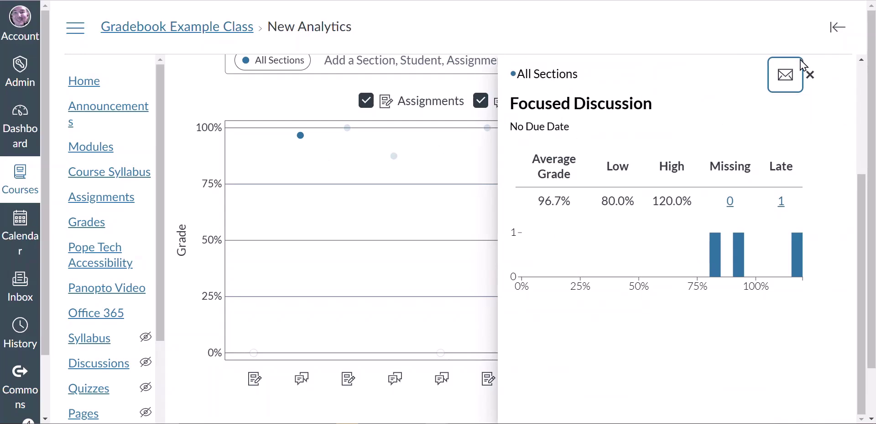
pyautogui.click(810, 74)
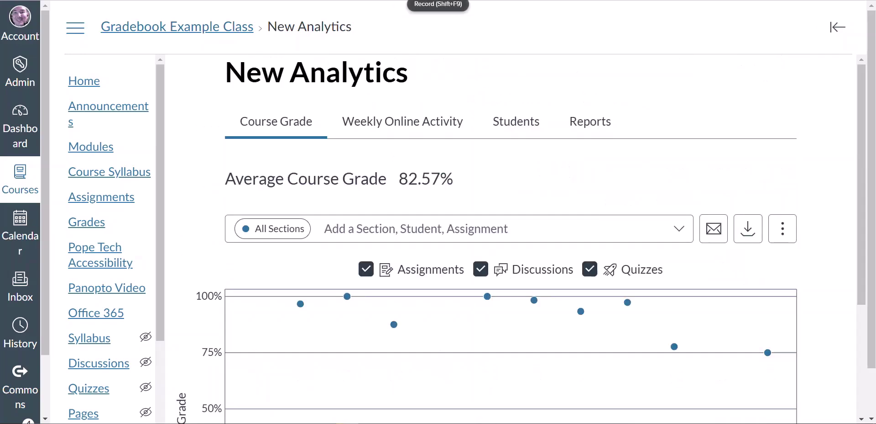
# - Switch to the Weekly Online Activity chart of average page views
pyautogui.click(391, 130)
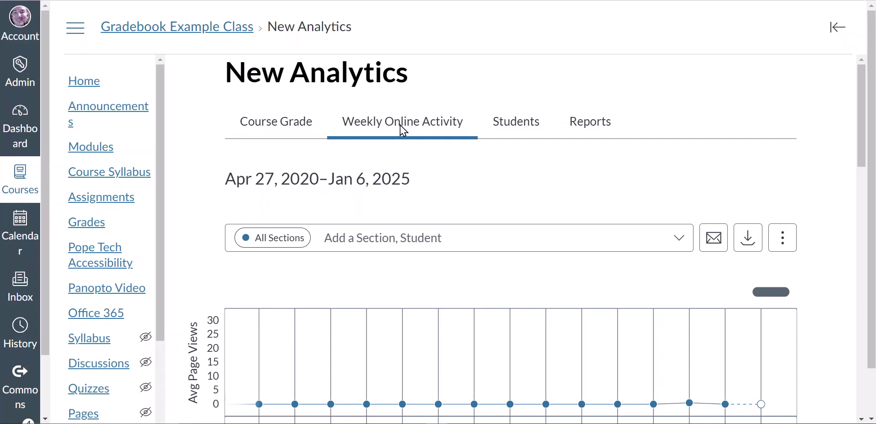
pyautogui.scroll(-1, 420, 142)
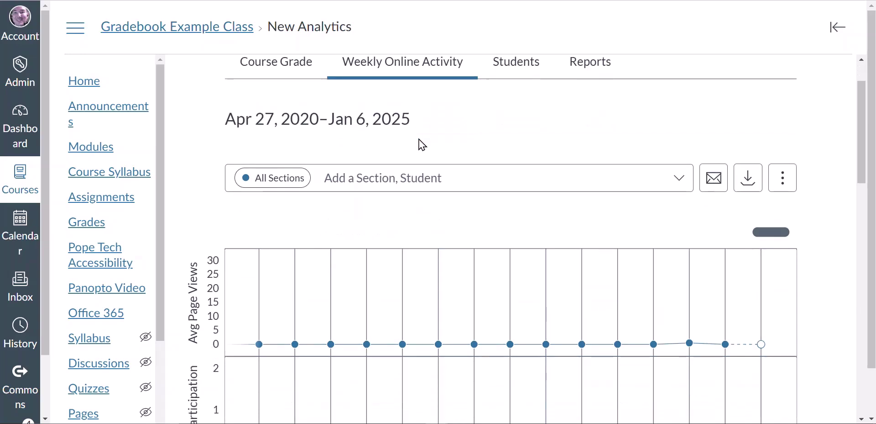
pyautogui.scroll(-2, 421, 143)
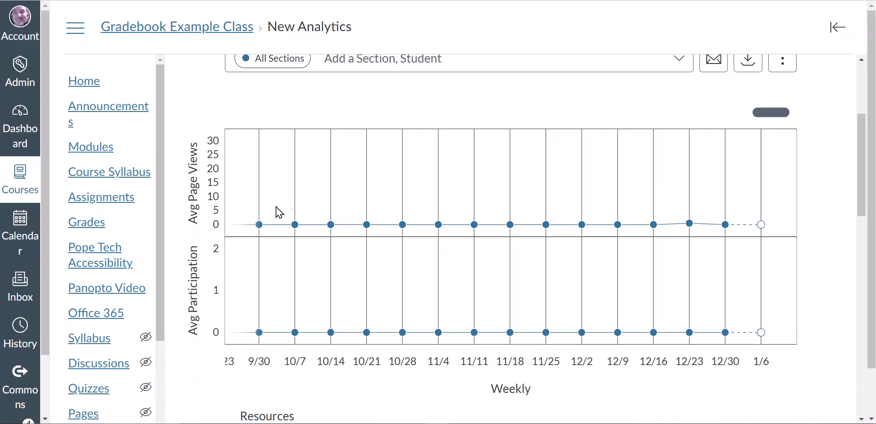
# - Inspect the Sep 30–Oct 7 week's activity details, then close them
pyautogui.click(260, 224)
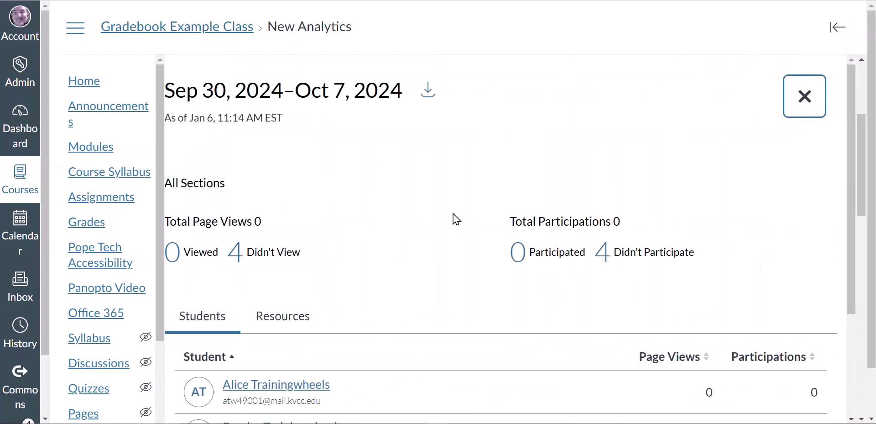
pyautogui.scroll(-1, 509, 220)
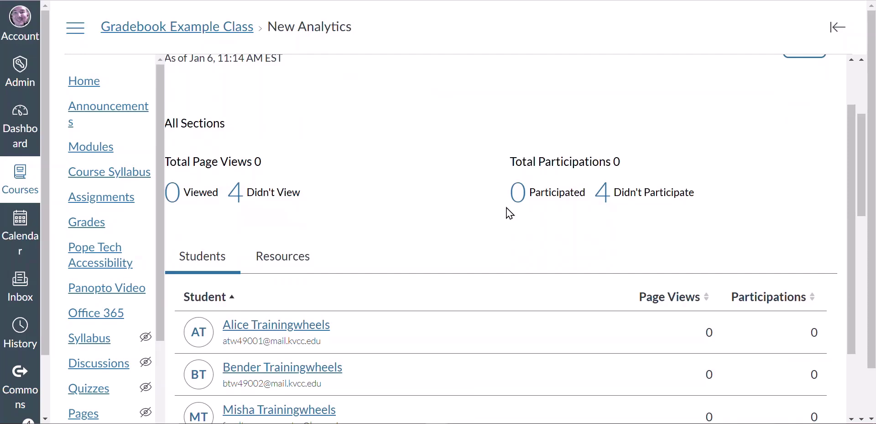
pyautogui.scroll(-2, 502, 211)
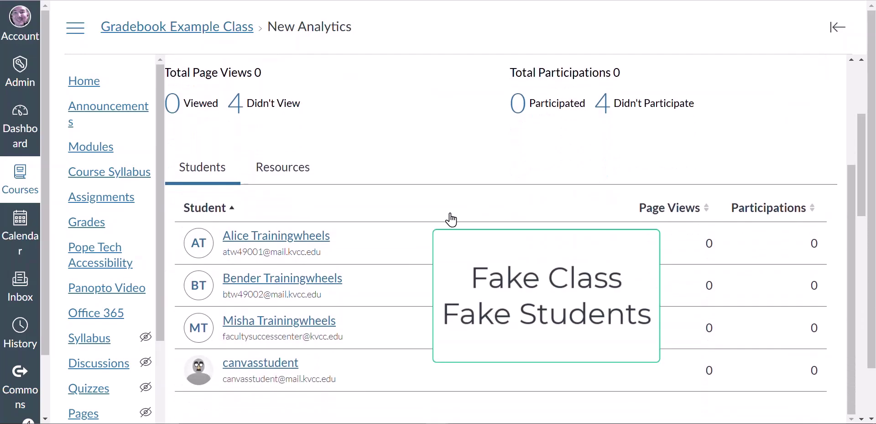
pyautogui.scroll(3, 775, 137)
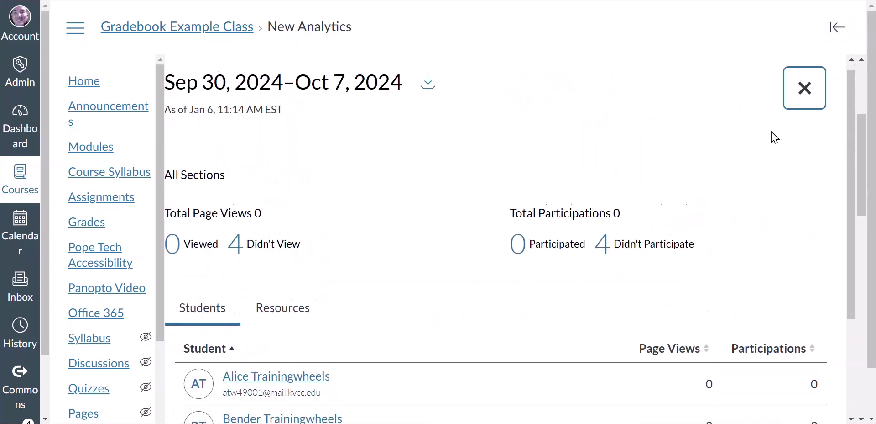
pyautogui.click(806, 94)
# - Browse the Resources table, showing Course Home at 786 page views
pyautogui.scroll(-8, 423, 270)
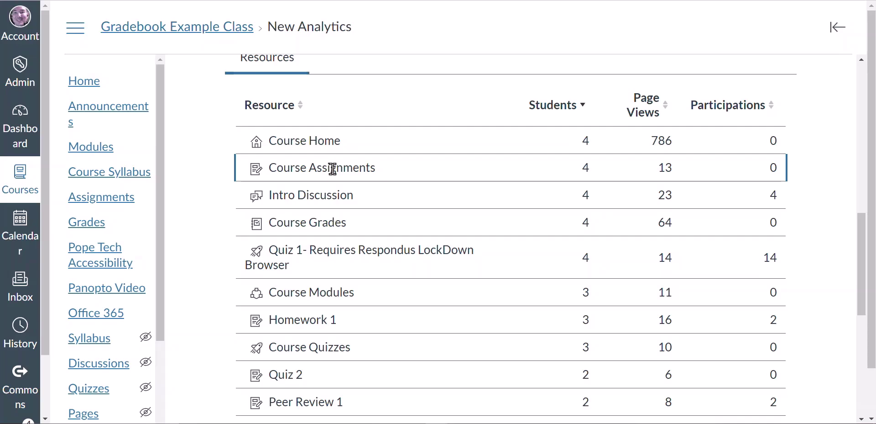
pyautogui.scroll(-2, 397, 214)
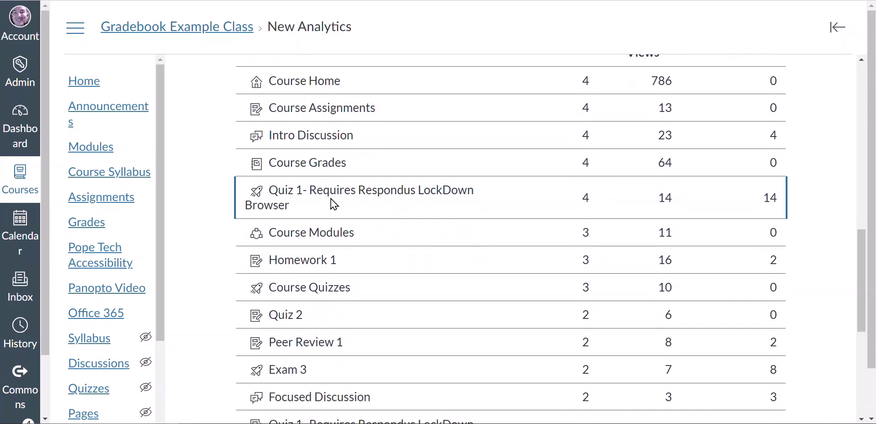
pyautogui.scroll(2, 502, 212)
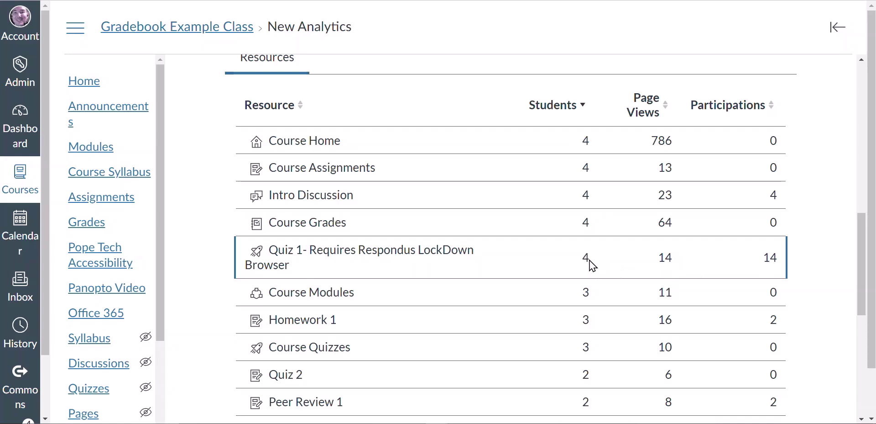
pyautogui.scroll(12, 593, 265)
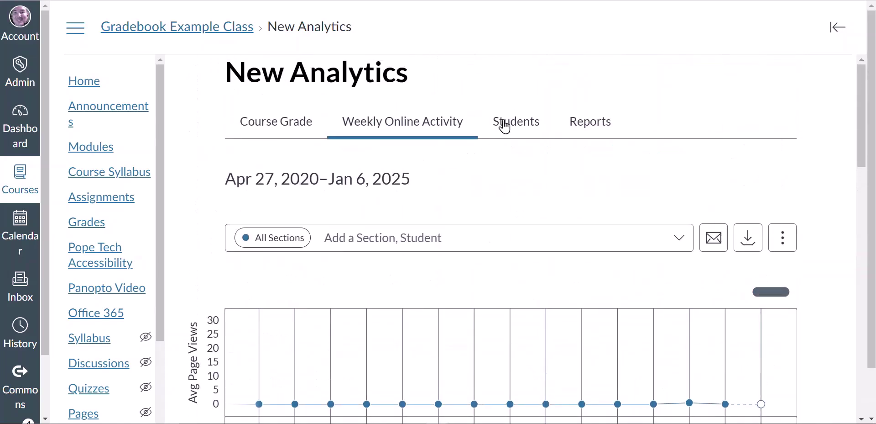
# - Switch to the Students table and browse the per-student analytics
pyautogui.click(504, 127)
pyautogui.scroll(-1, 491, 232)
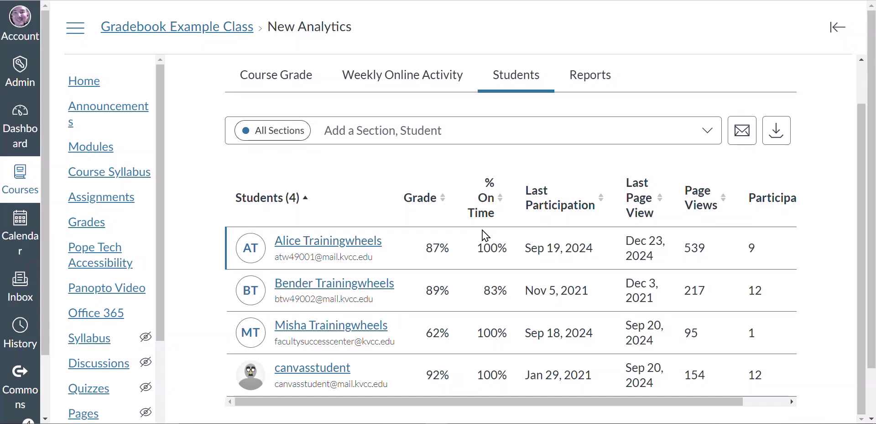
pyautogui.scroll(-1, 524, 241)
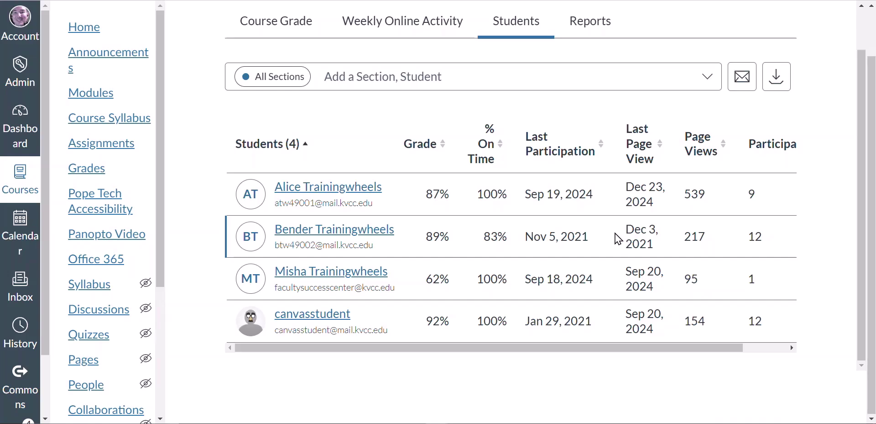
pyautogui.scroll(1, 525, 187)
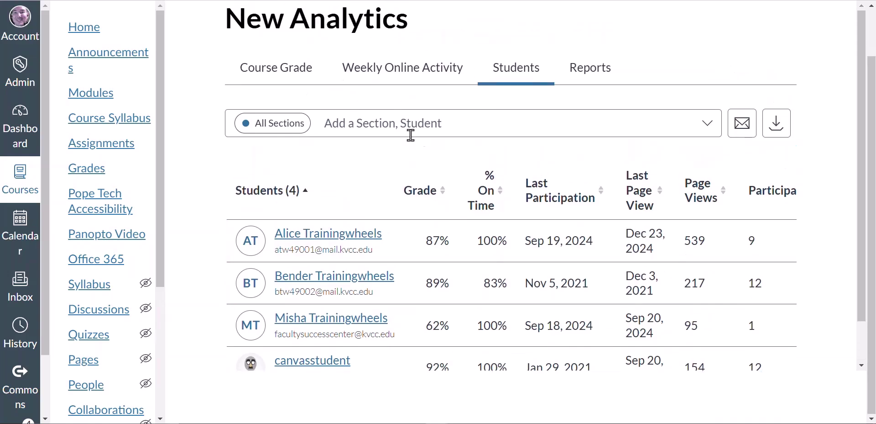
# - Filter the Students table by two students, then remove both filters to list all four
pyautogui.click(367, 123)
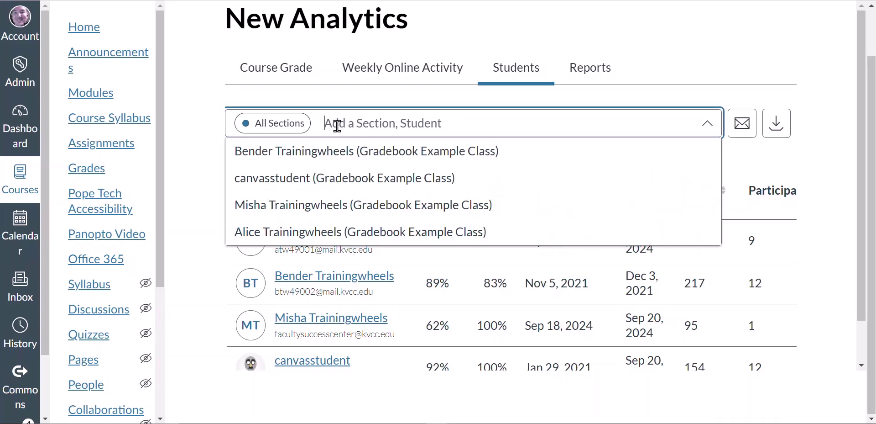
pyautogui.click(393, 123)
pyautogui.click(394, 122)
pyautogui.click(357, 233)
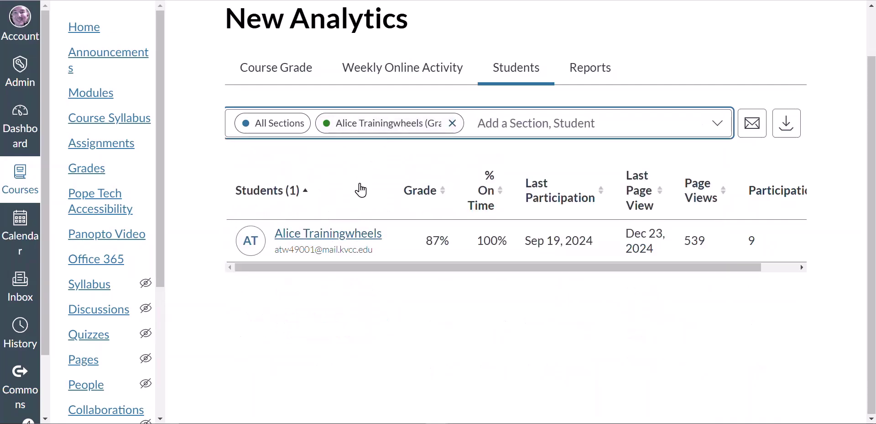
pyautogui.click(510, 122)
pyautogui.click(333, 204)
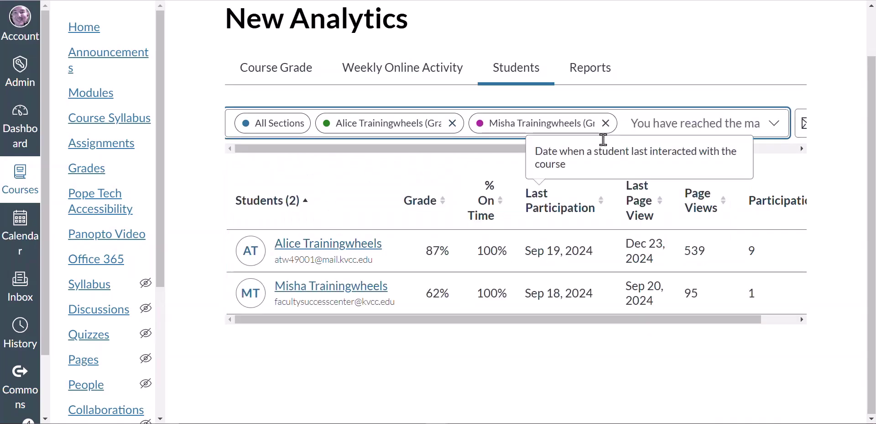
pyautogui.click(606, 123)
pyautogui.click(451, 122)
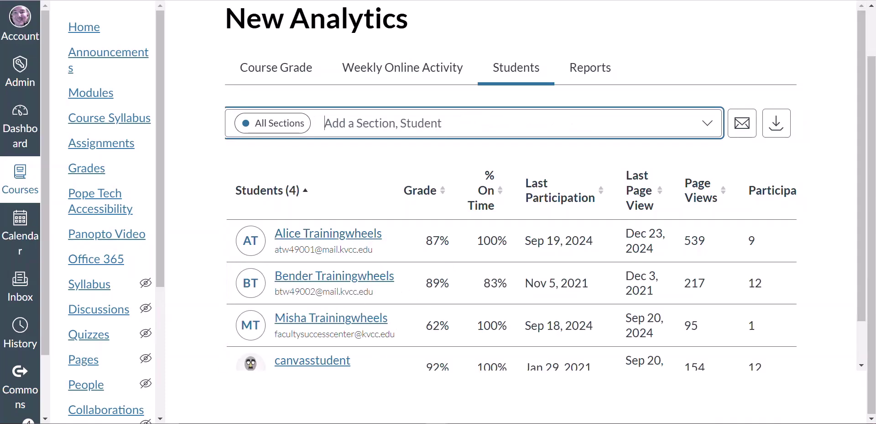
# - On the Reports tab, view the Late Assignments report description, then close it
pyautogui.click(603, 74)
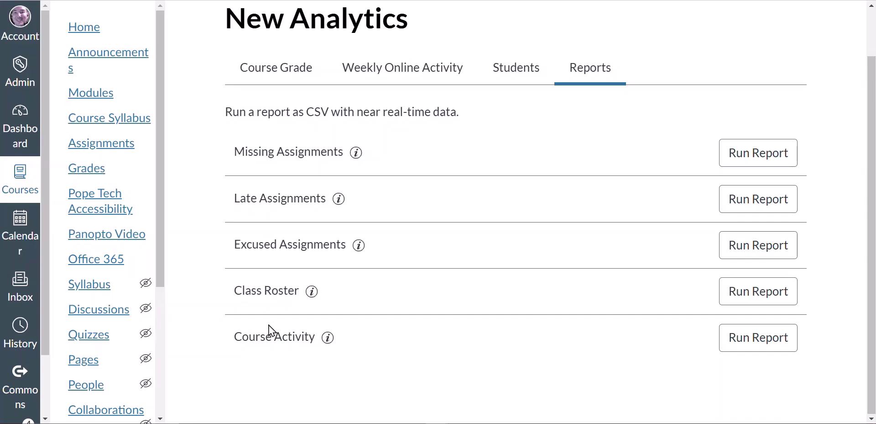
pyautogui.click(338, 199)
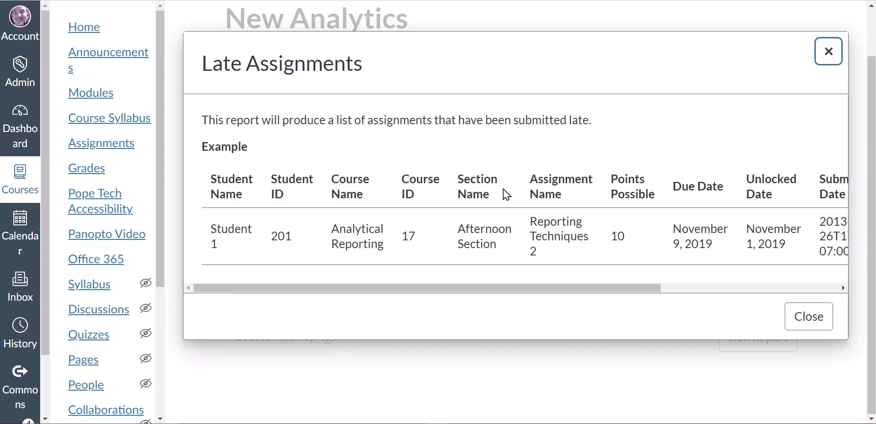
pyautogui.moveTo(612, 291); pyautogui.dragTo(480, 290)
pyautogui.click(827, 54)
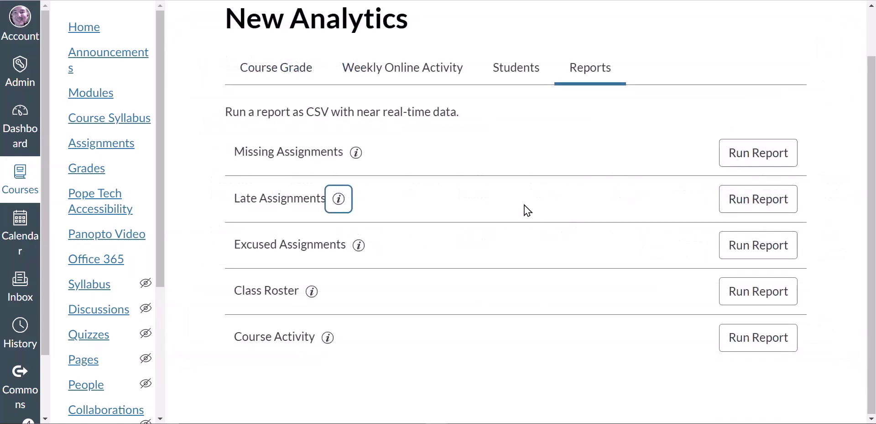